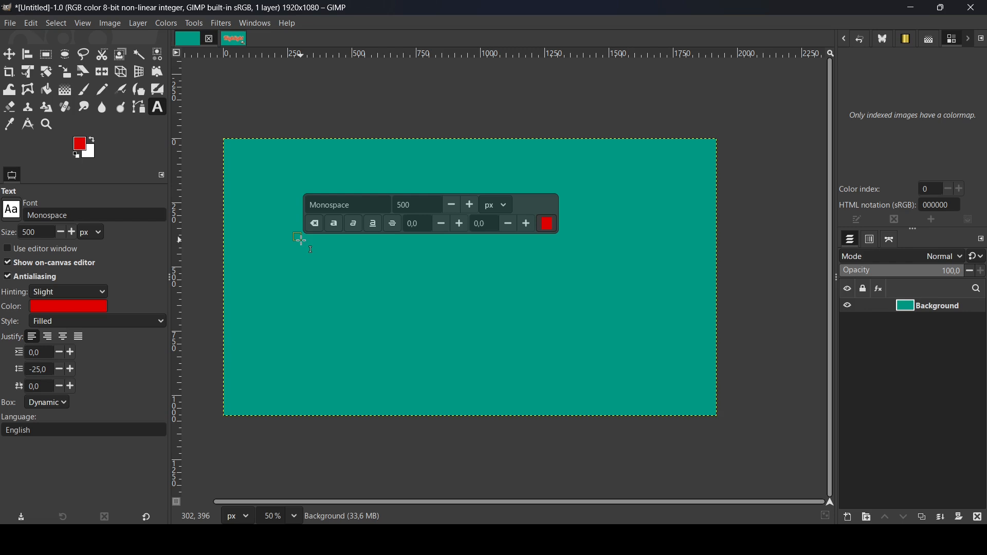
Enter the text Highlight on the canvas, then select all of it and set its size to 400 px
{"action": "type", "text": "Highlight"}
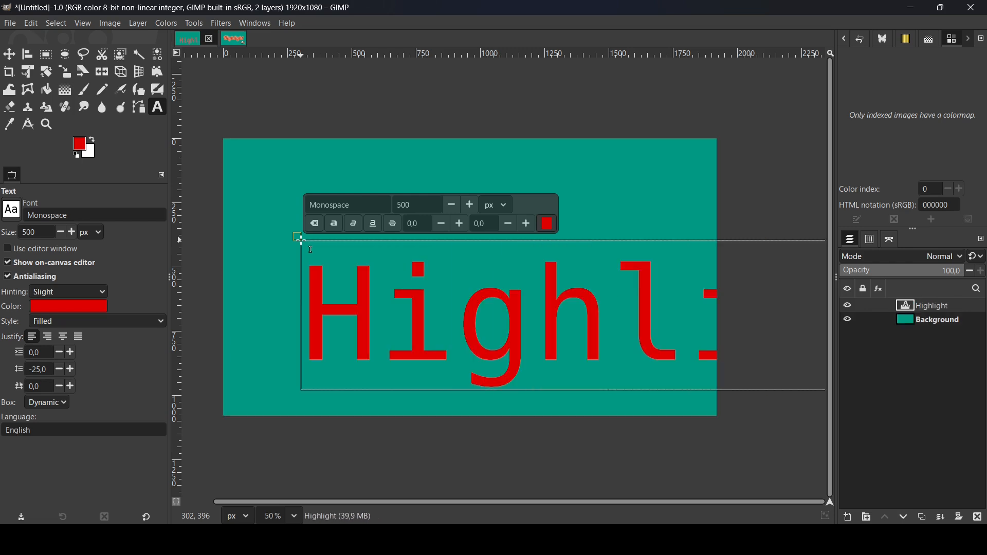
{"action": "key", "text": "ctrl+a"}
{"action": "left_click", "coordinate": [409, 206]}
{"action": "key", "text": "BackSpace"}
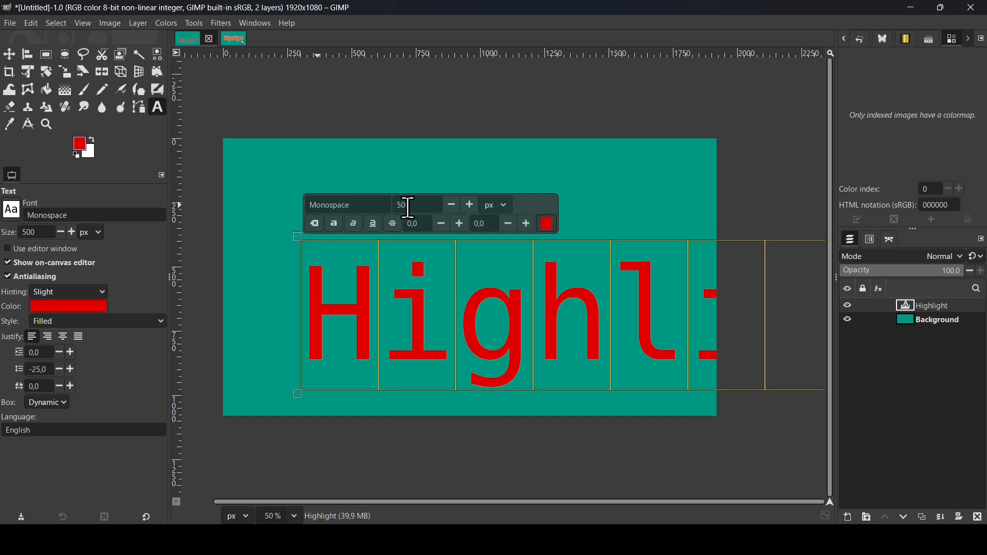
{"action": "key", "text": "BackSpace"}
{"action": "key", "text": "BackSpace"}
{"action": "type", "text": "400"}
{"action": "key", "text": "Return"}
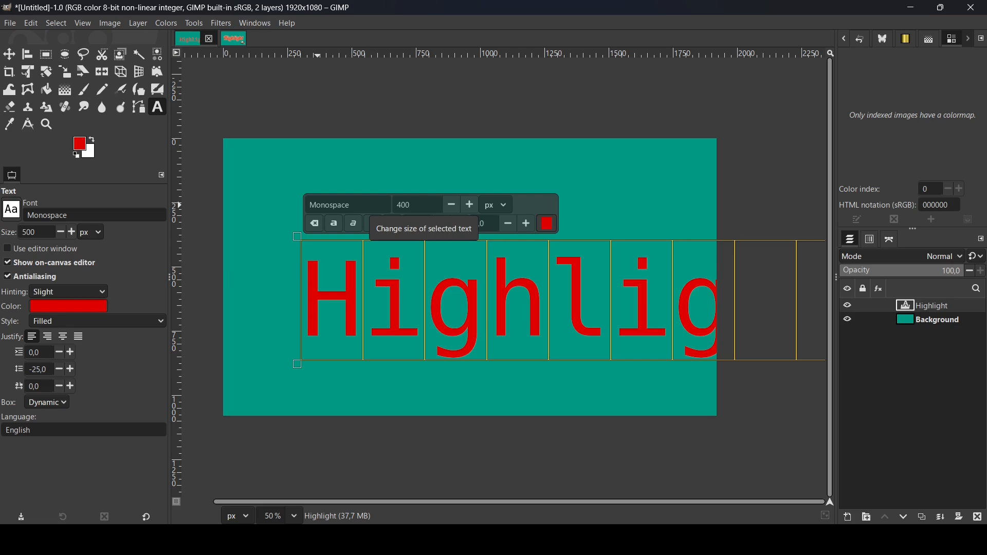
Change the text font to Lobster 1.4 Regular
{"action": "double_click", "coordinate": [350, 204]}
{"action": "type", "text": "lobs"}
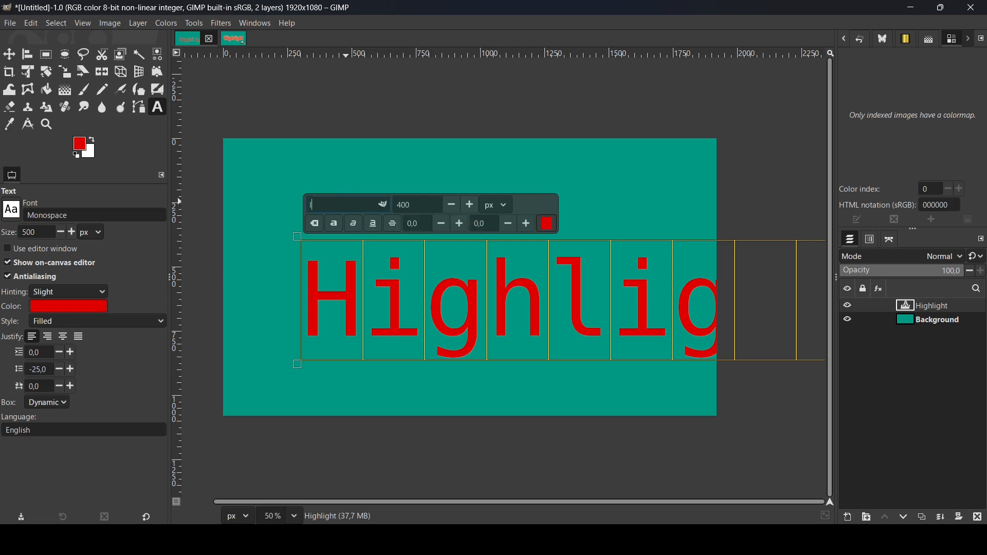
{"action": "left_click", "coordinate": [362, 220]}
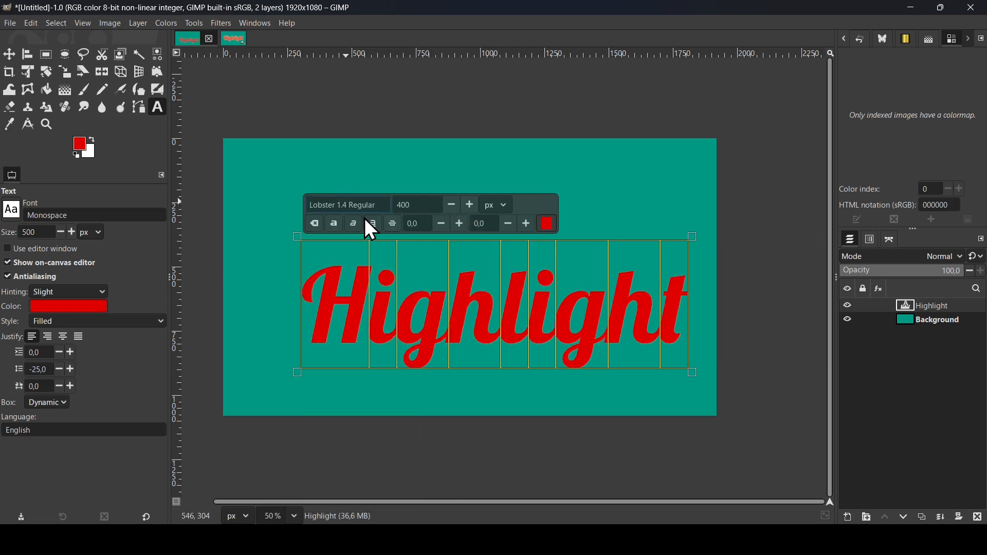
Align the Highlight text layer to the horizontal and vertical centre of the image
{"action": "left_click", "coordinate": [28, 54]}
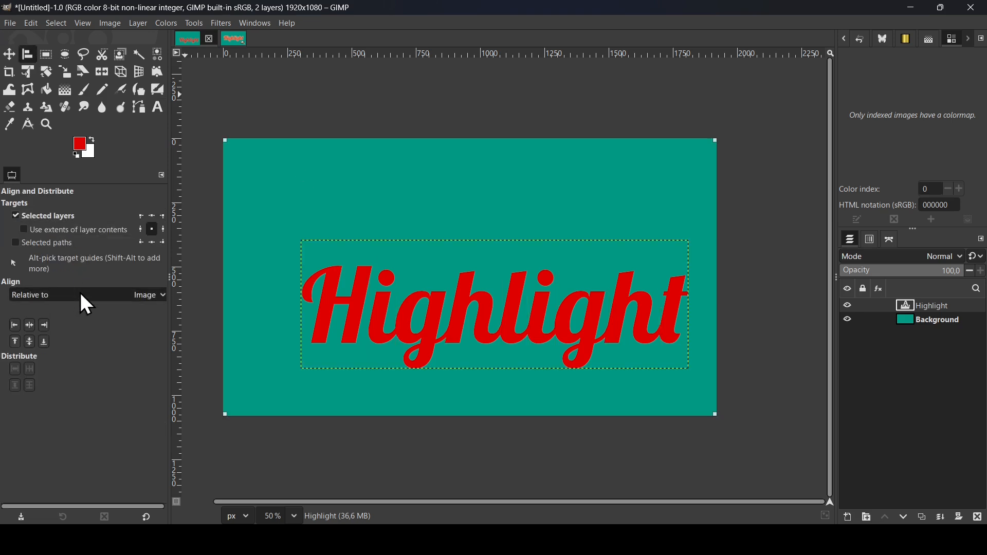
{"action": "left_click", "coordinate": [28, 330]}
{"action": "left_click", "coordinate": [29, 340]}
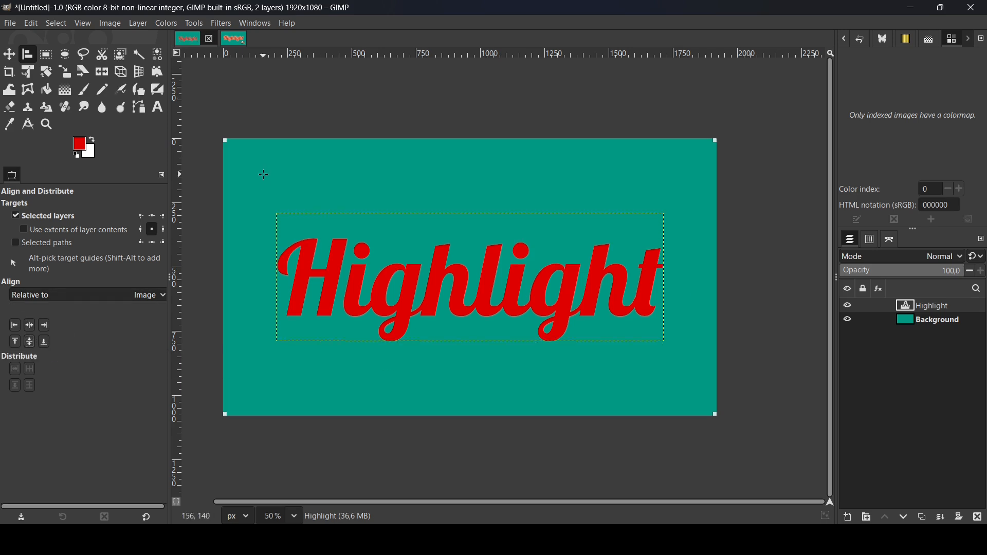
Open the Long Shadow filter on the text layer and set the shadow color to white (ffffff)
{"action": "left_click", "coordinate": [224, 25]}
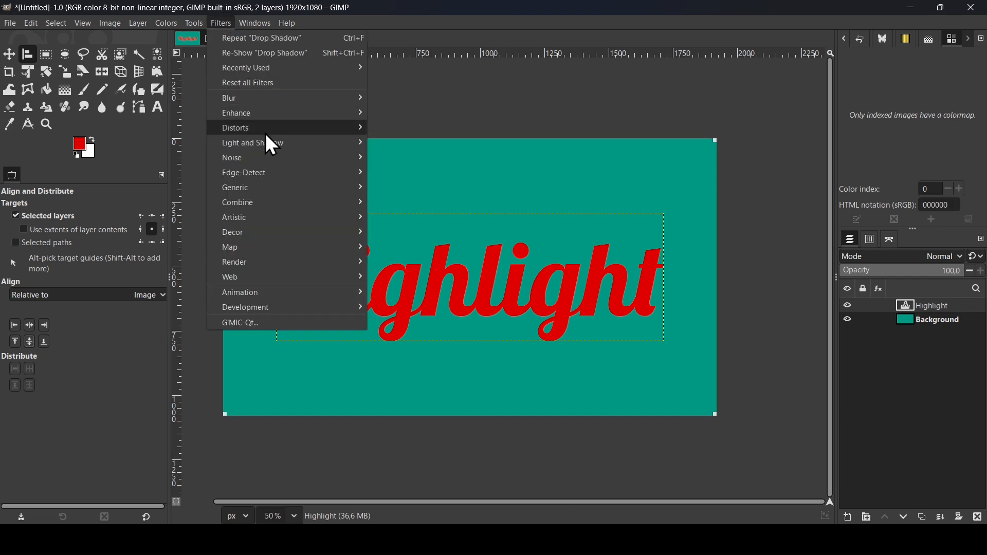
{"action": "mouse_move", "coordinate": [267, 145]}
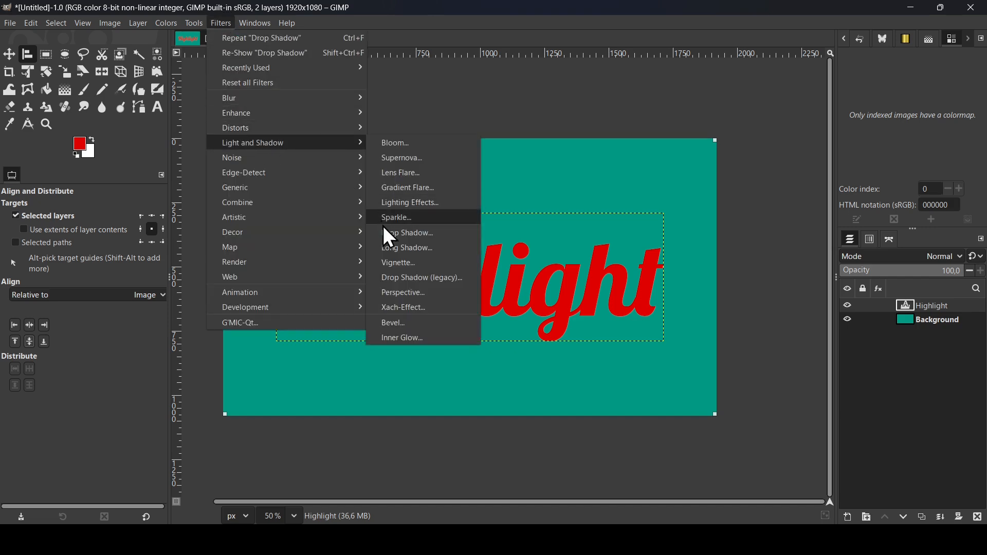
{"action": "left_click", "coordinate": [391, 248]}
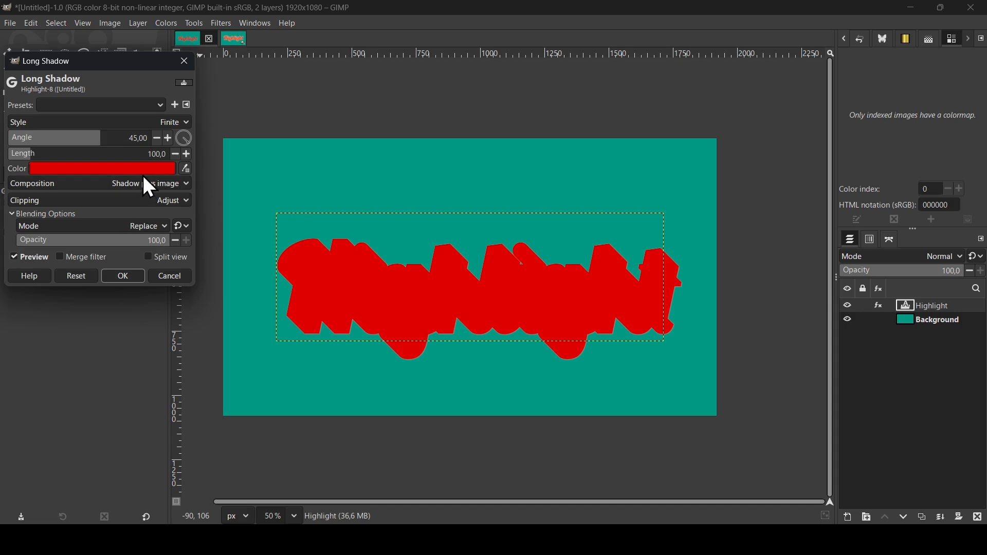
{"action": "left_click", "coordinate": [108, 168]}
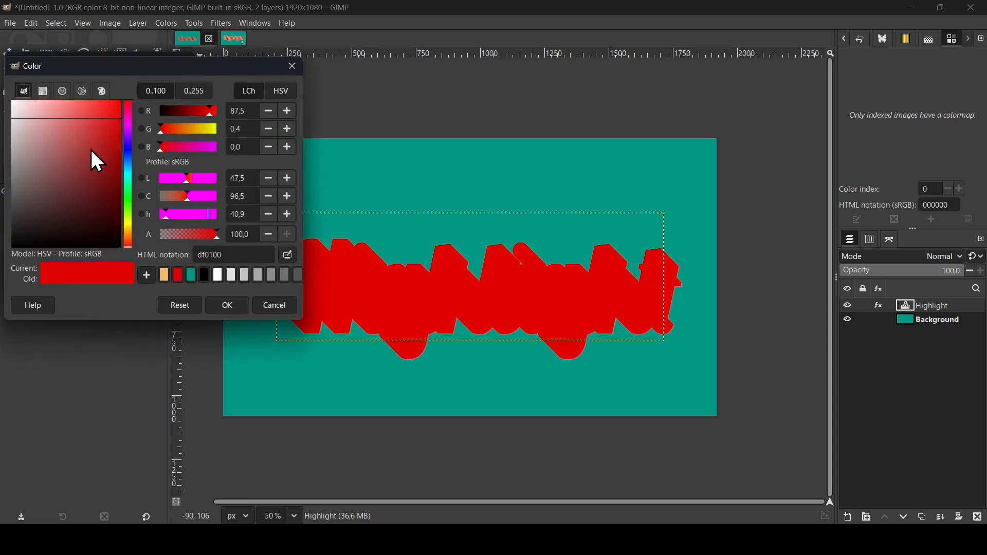
{"action": "left_click_drag", "start_coordinate": [91, 149], "coordinate": [6, 92]}
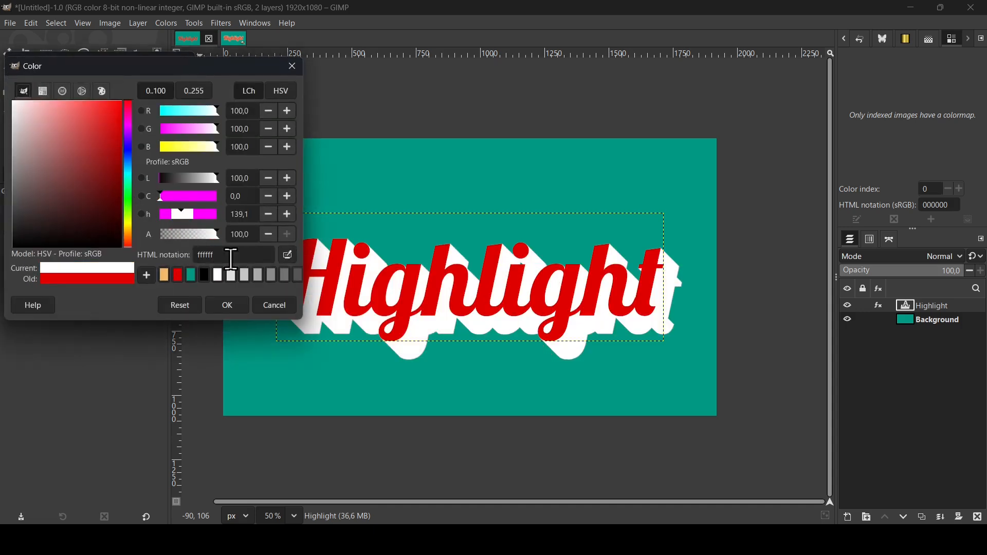
{"action": "left_click", "coordinate": [236, 299]}
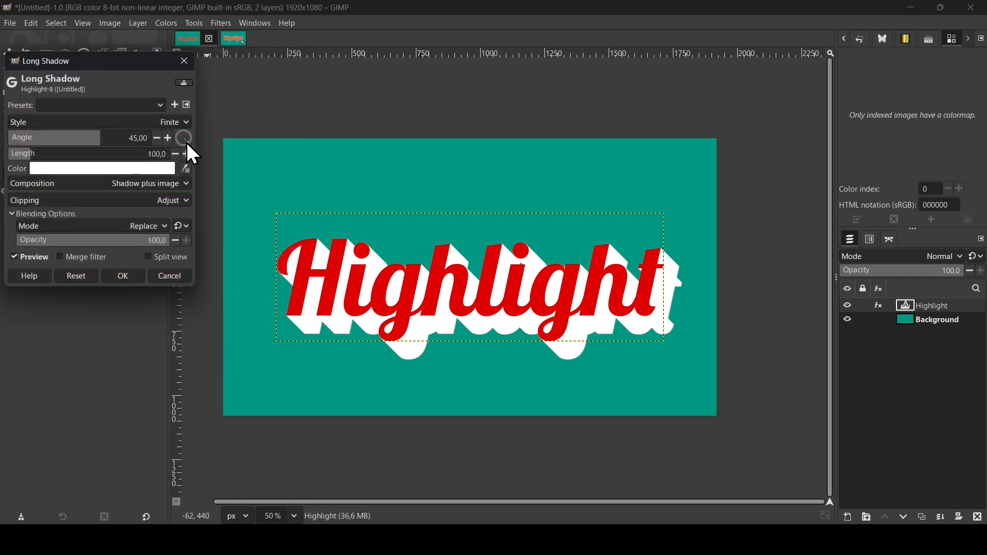
Set the long shadow angle to -57.83 and its length to 13.3, then apply the filter
{"action": "left_click_drag", "start_coordinate": [186, 143], "coordinate": [189, 135]}
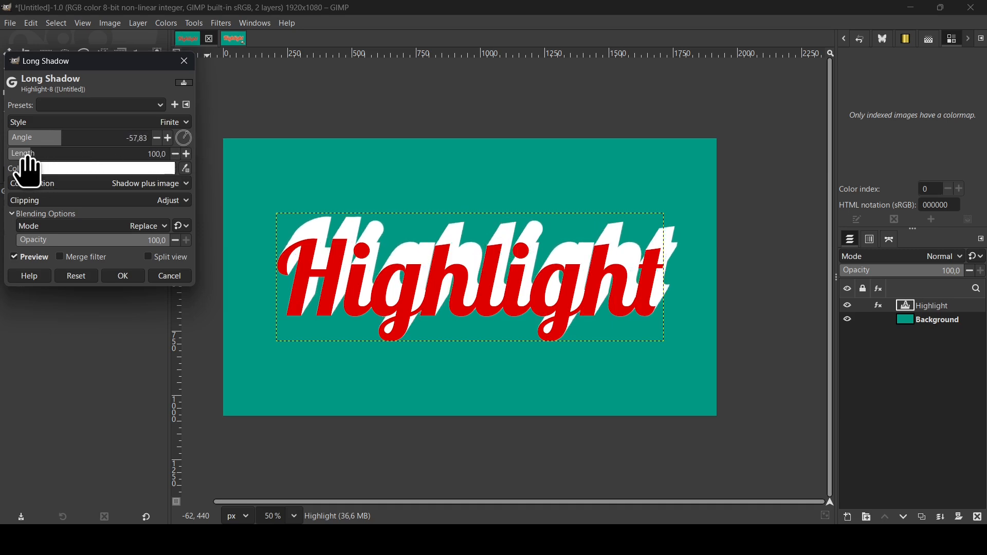
{"action": "left_click_drag", "start_coordinate": [27, 159], "coordinate": [15, 162]}
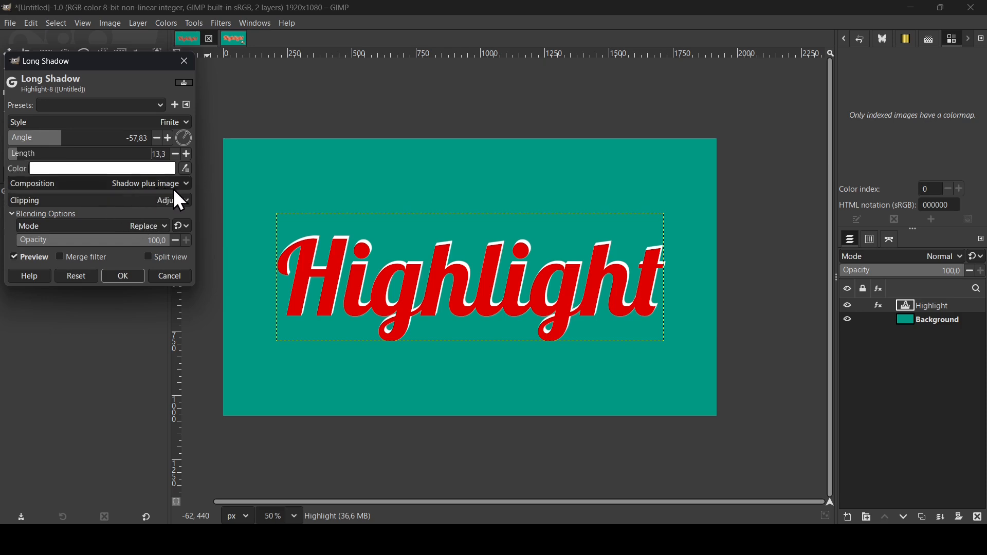
{"action": "left_click", "coordinate": [136, 273]}
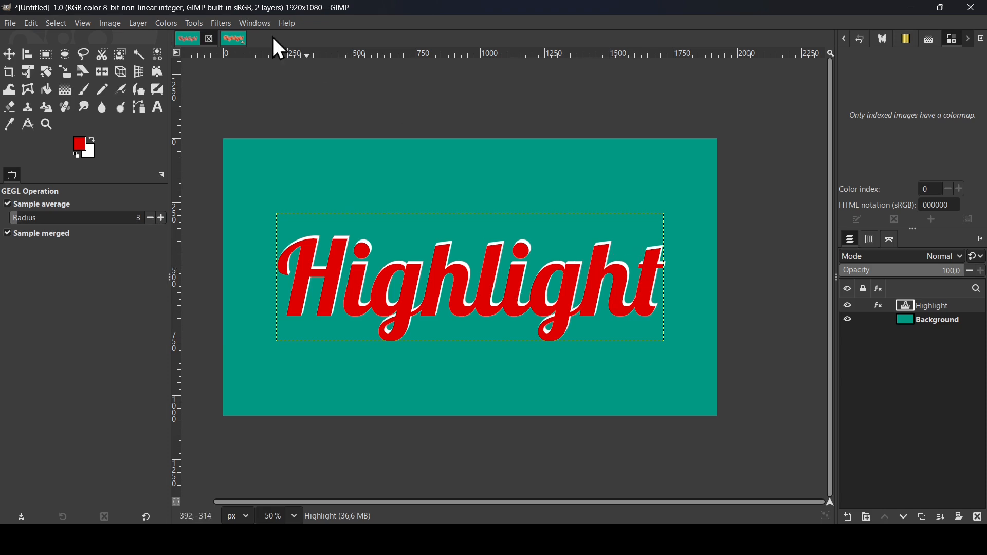
Open the Drop Shadow filter and set its X and Y offsets to 0
{"action": "left_click", "coordinate": [214, 21]}
{"action": "mouse_move", "coordinate": [269, 146]}
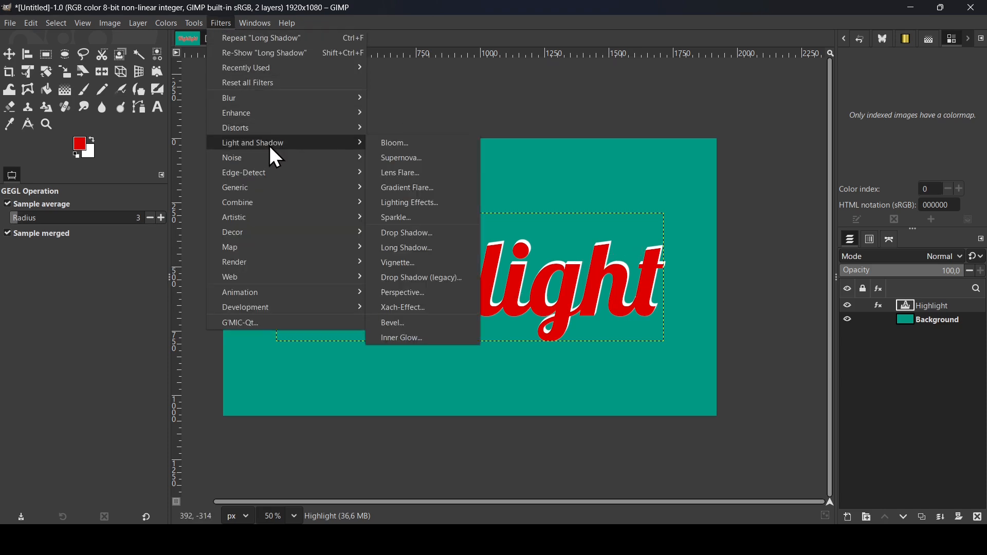
{"action": "left_click", "coordinate": [435, 234]}
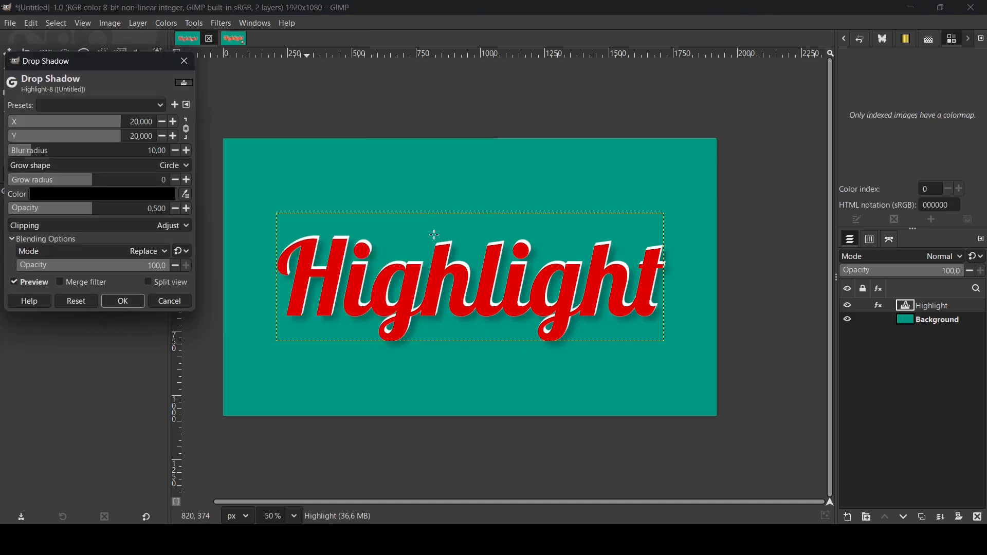
{"action": "left_click_drag", "start_coordinate": [128, 65], "coordinate": [200, 94]}
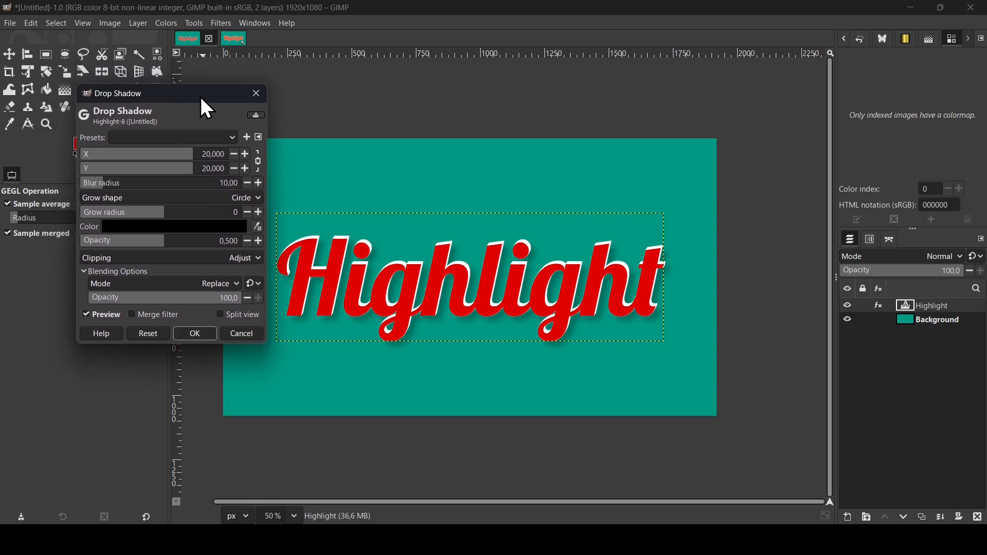
{"action": "left_click", "coordinate": [212, 155]}
{"action": "type", "text": "0"}
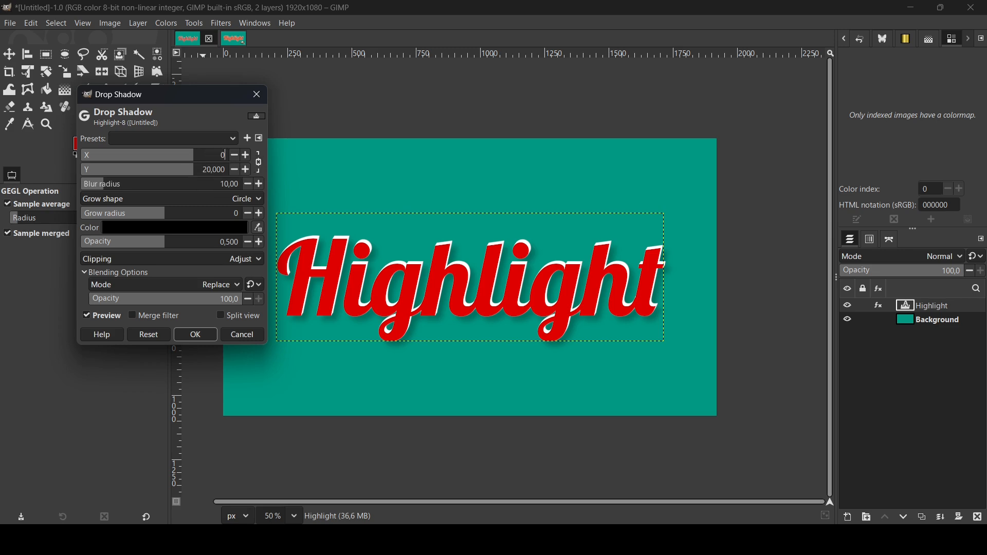
{"action": "key", "text": "Return"}
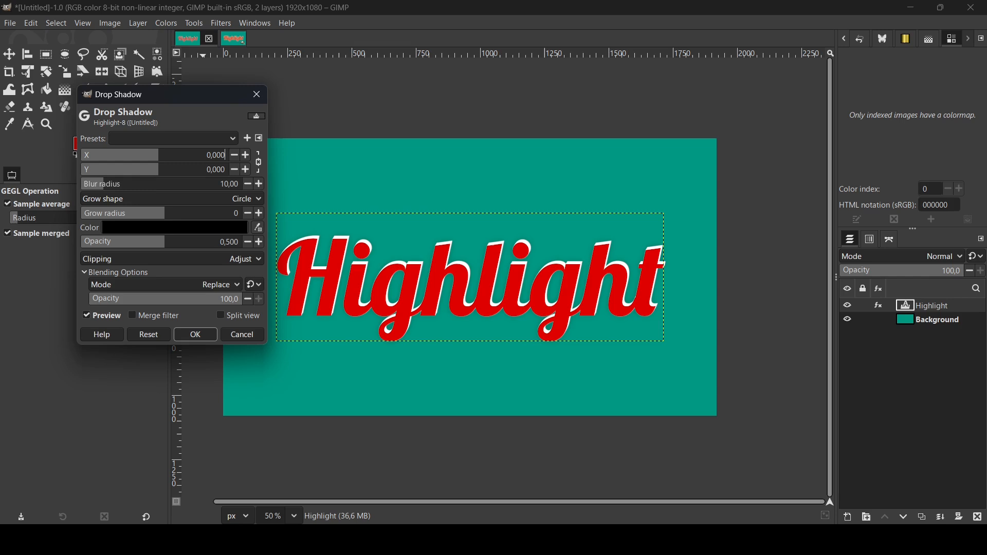
Set the drop shadow blur radius to 0 and its opacity to 1.000
{"action": "left_click", "coordinate": [103, 189]}
{"action": "left_click_drag", "start_coordinate": [102, 190], "coordinate": [70, 189]}
{"action": "left_click_drag", "start_coordinate": [181, 245], "coordinate": [273, 241]}
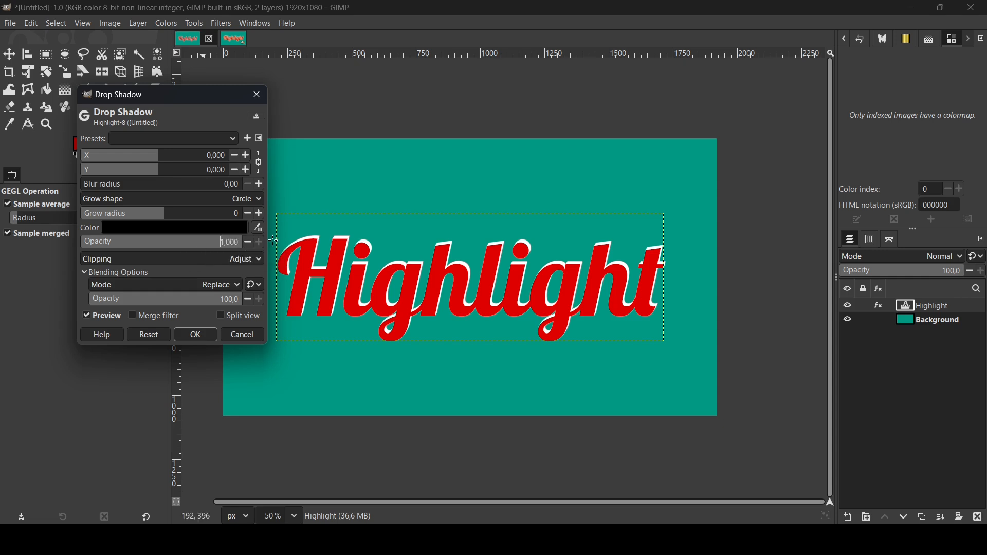
Set the drop shadow color to the light orange f2b96c
{"action": "left_click", "coordinate": [193, 228]}
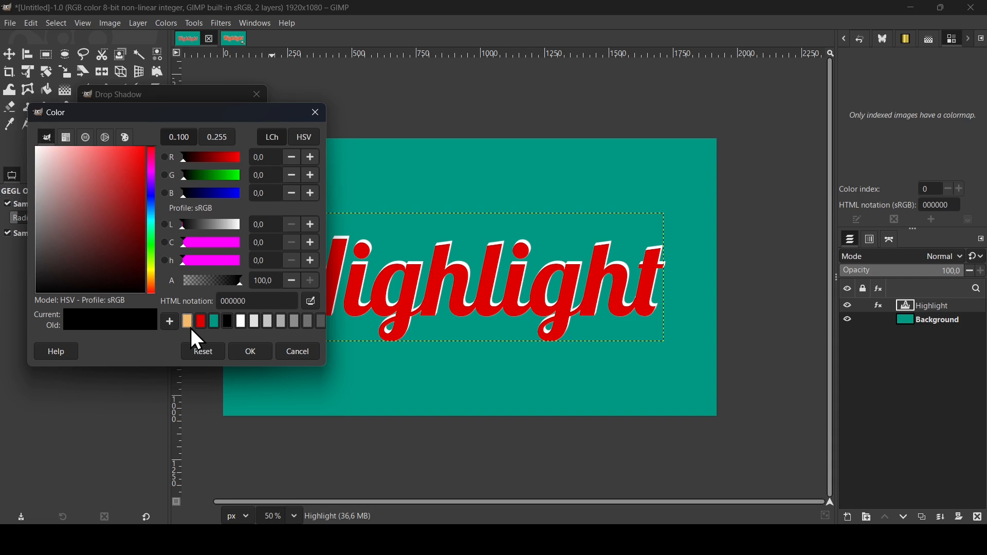
{"action": "left_click", "coordinate": [190, 326]}
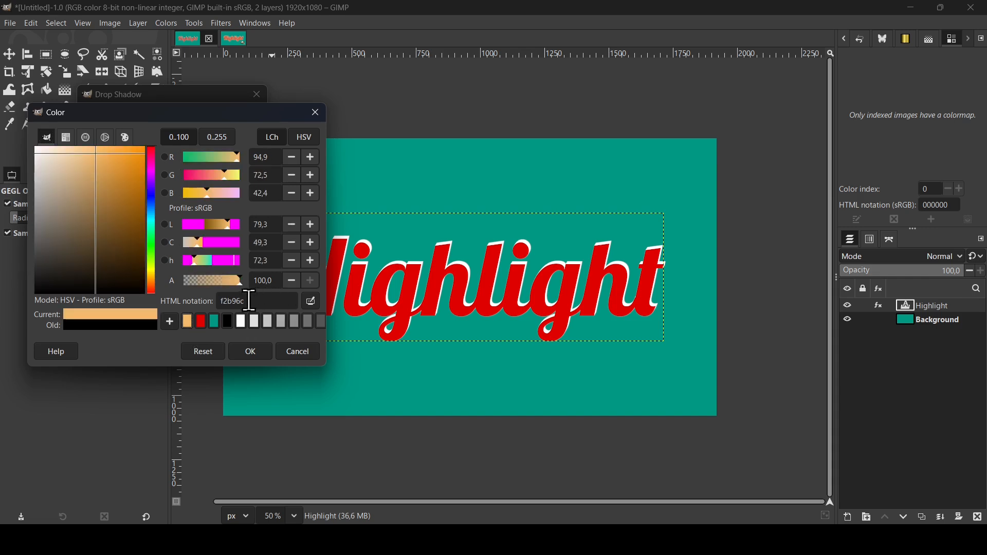
{"action": "left_click", "coordinate": [261, 352]}
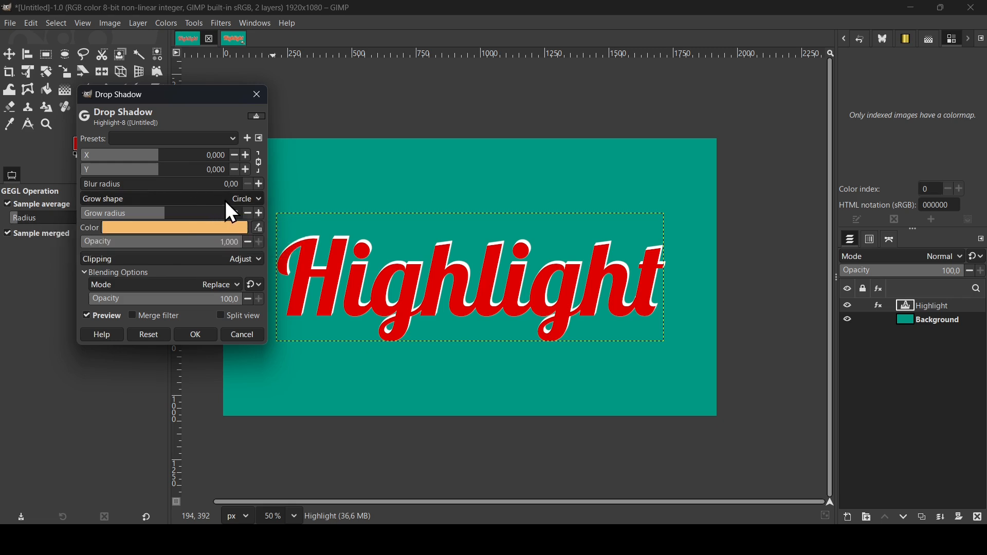
Set the grow radius to 9, keep the Circle grow shape, and apply the Drop Shadow
{"action": "left_click_drag", "start_coordinate": [221, 202], "coordinate": [189, 225]}
{"action": "left_click", "coordinate": [192, 199]}
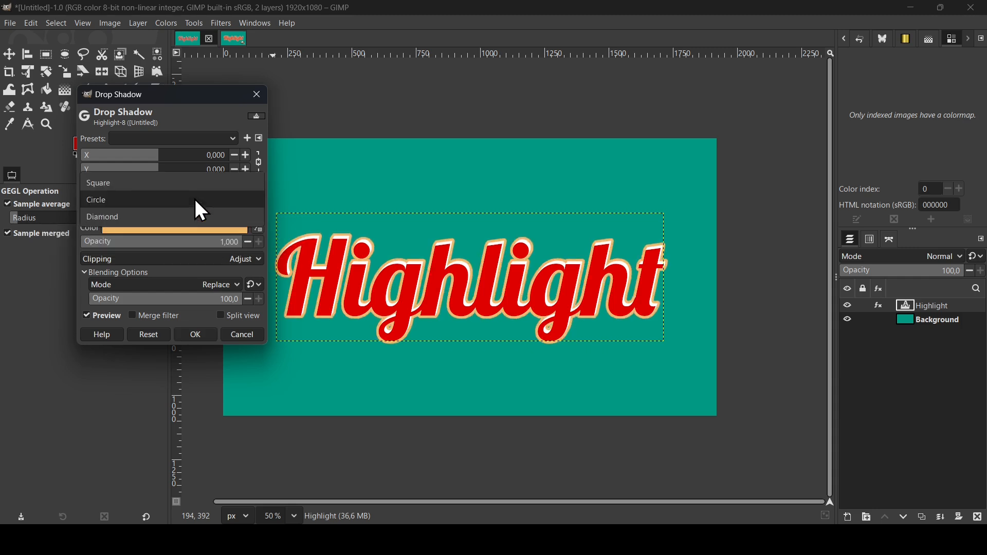
{"action": "left_click", "coordinate": [188, 189]}
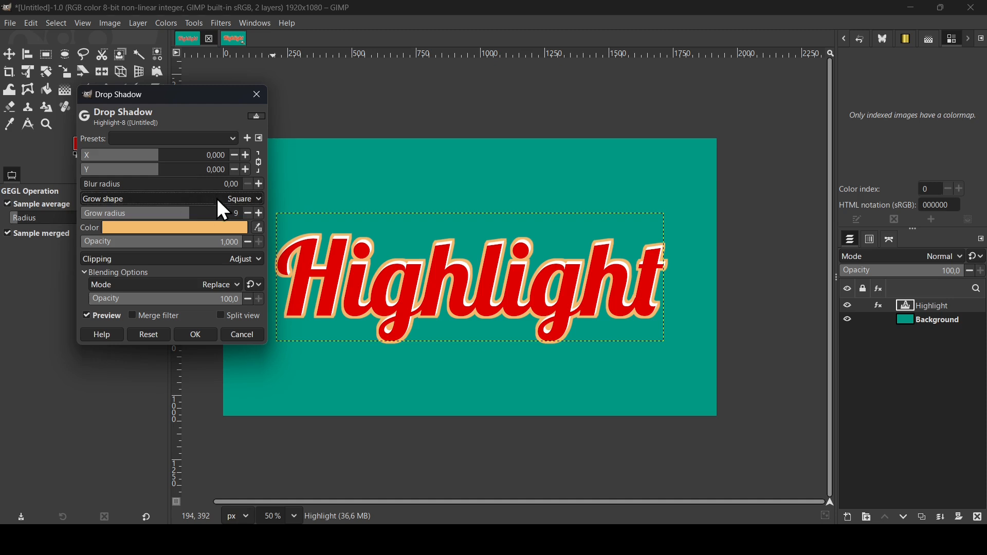
{"action": "left_click", "coordinate": [218, 199]}
{"action": "left_click", "coordinate": [201, 232]}
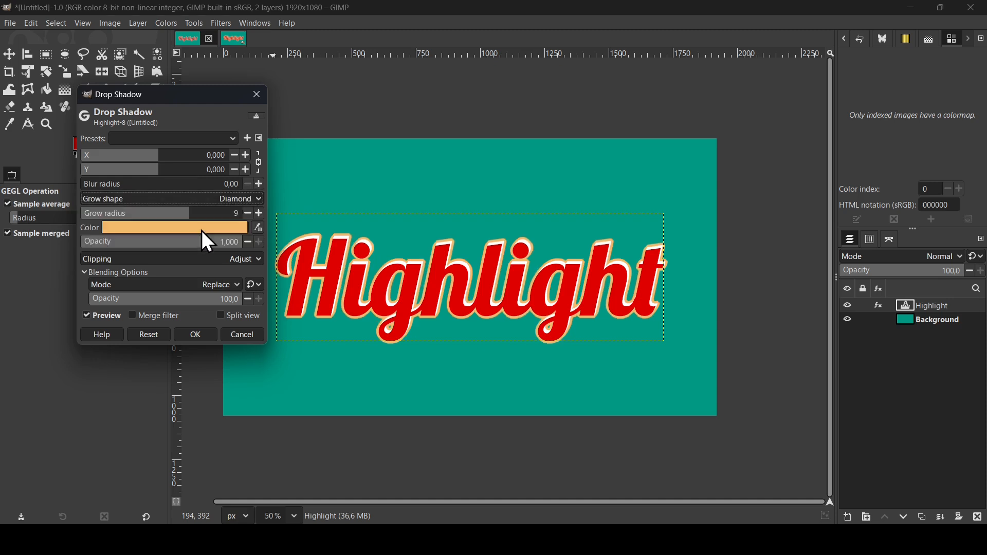
{"action": "left_click", "coordinate": [239, 197]}
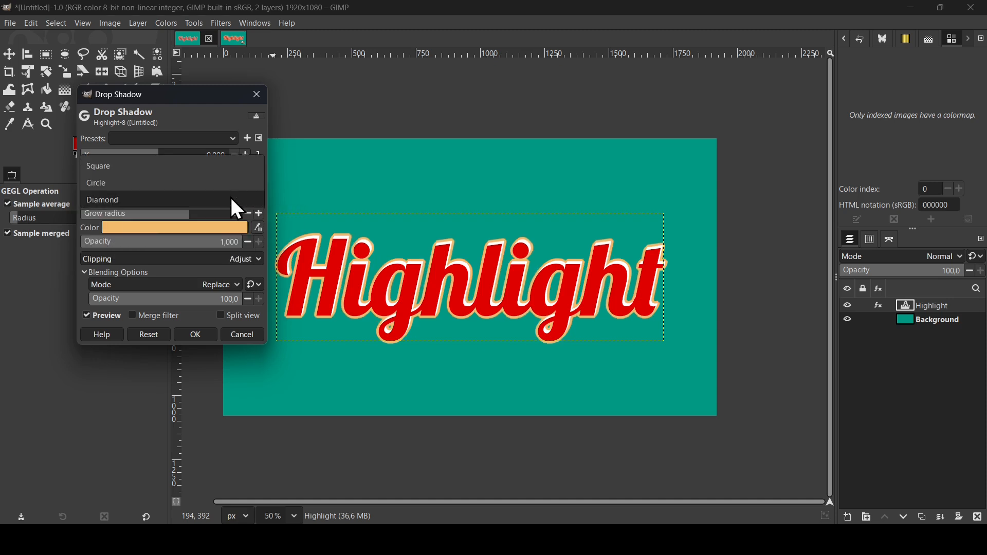
{"action": "left_click", "coordinate": [209, 182]}
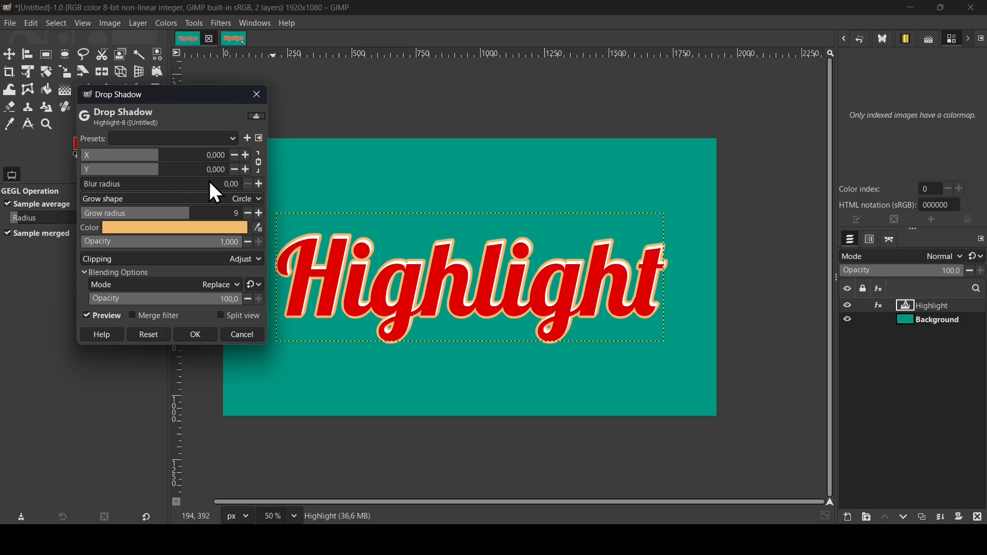
{"action": "left_click", "coordinate": [204, 334]}
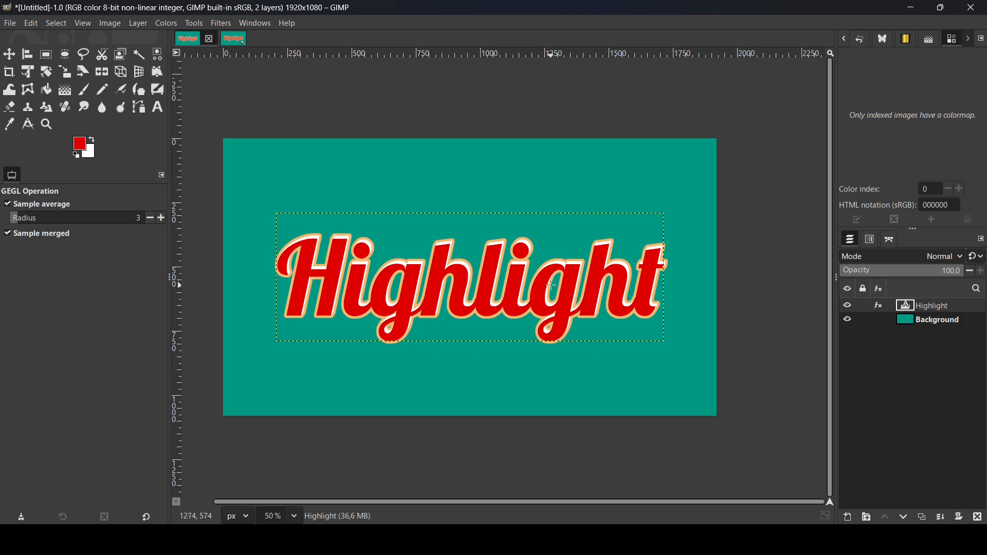
Edit the text layer with the Text tool, replacing Highlight with Gimp Magic
{"action": "left_click", "coordinate": [158, 109]}
{"action": "left_click", "coordinate": [441, 305]}
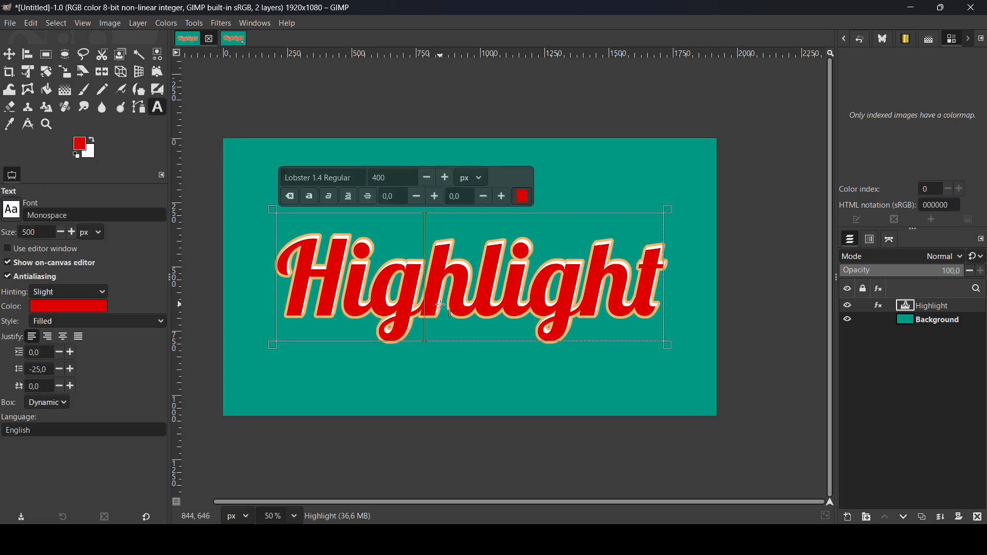
{"action": "key", "text": "ctrl+a"}
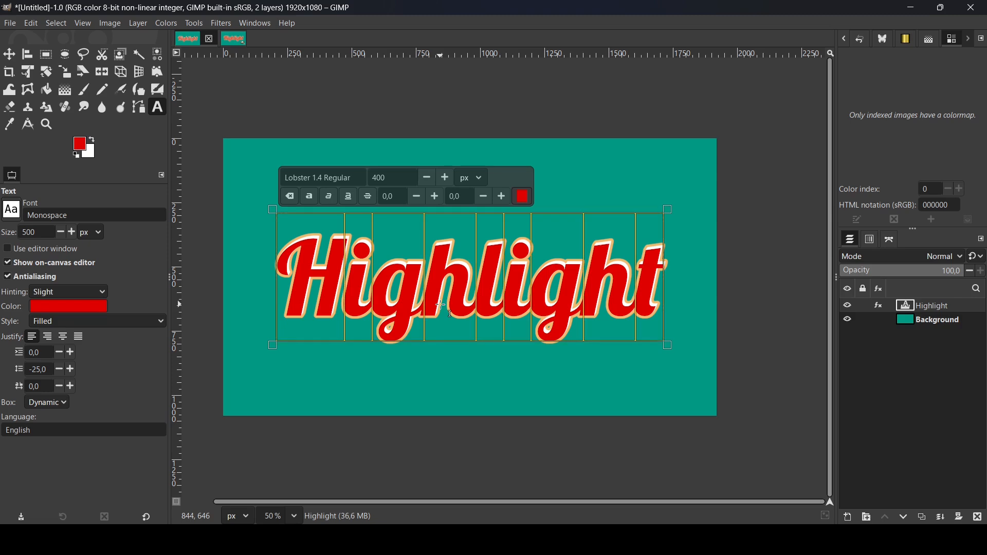
{"action": "type", "text": "G"}
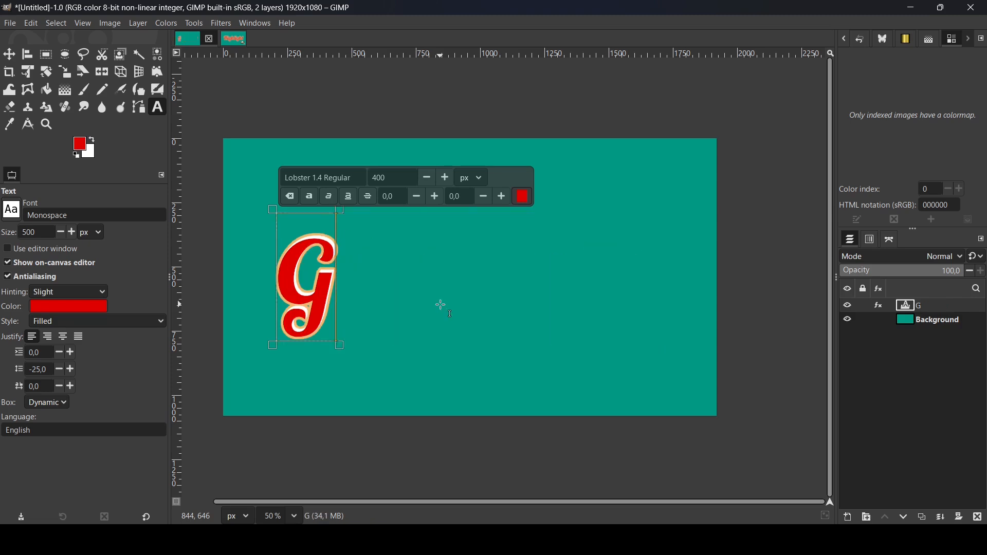
{"action": "type", "text": "imp"}
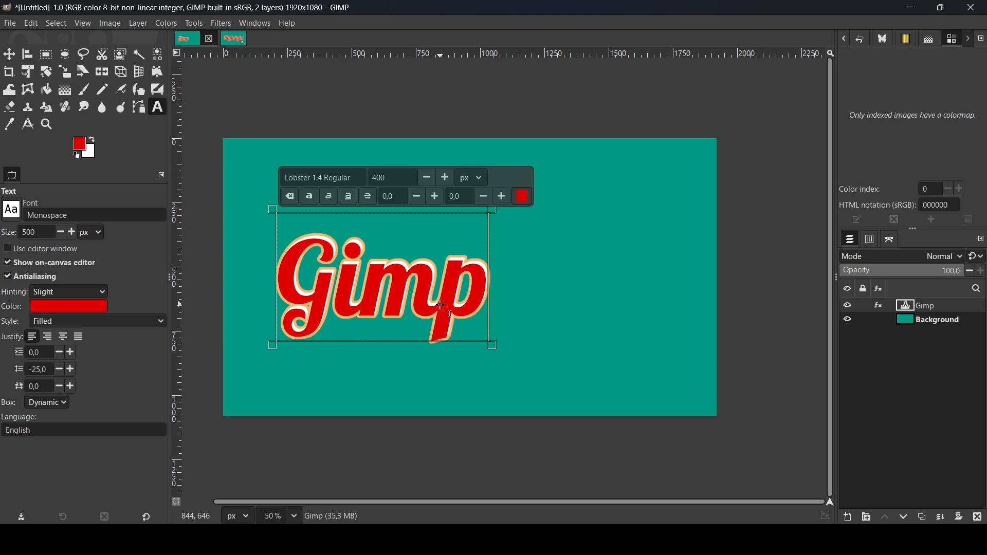
{"action": "type", "text": " Magic"}
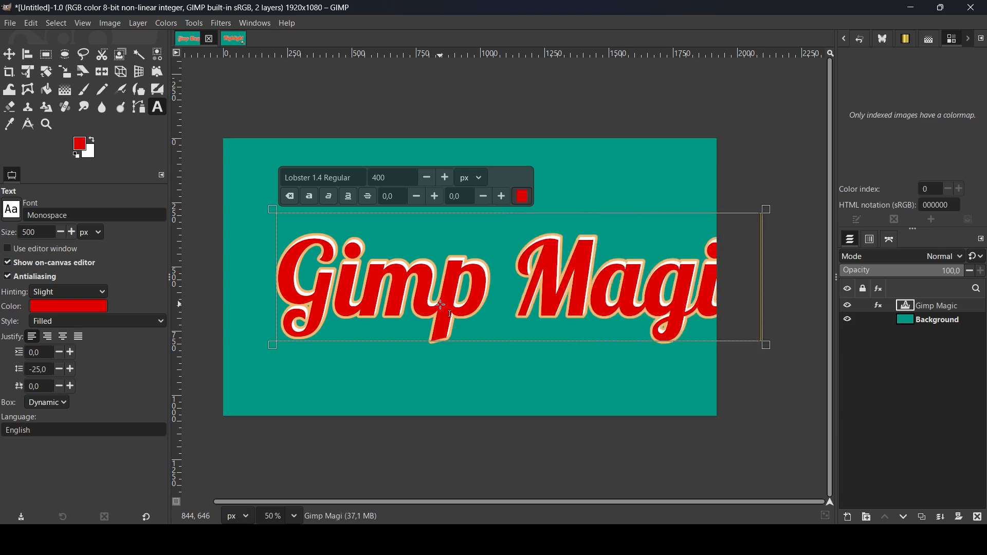
Replace the text layer's content with Wonderful
{"action": "key", "text": "ctrl+a"}
{"action": "type", "text": "W"}
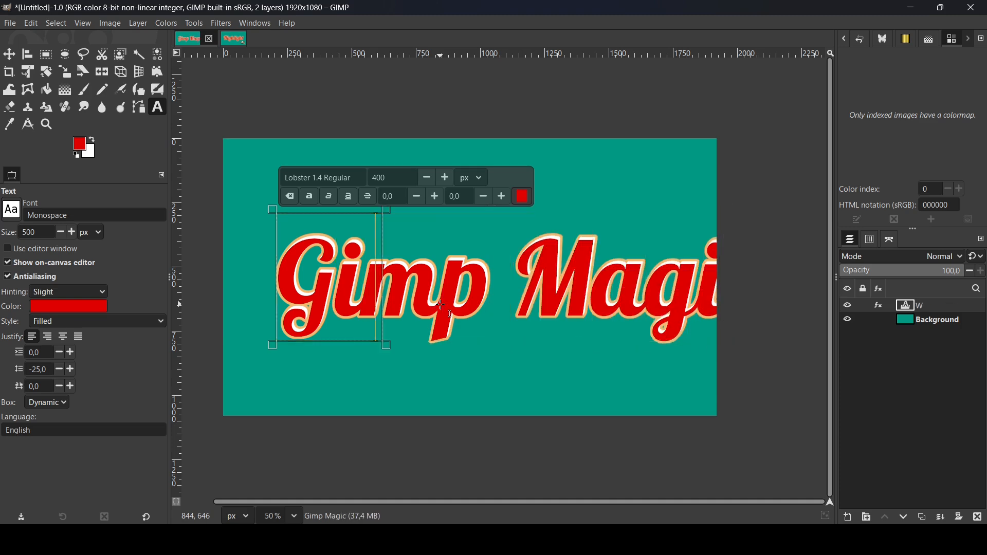
{"action": "type", "text": "on"}
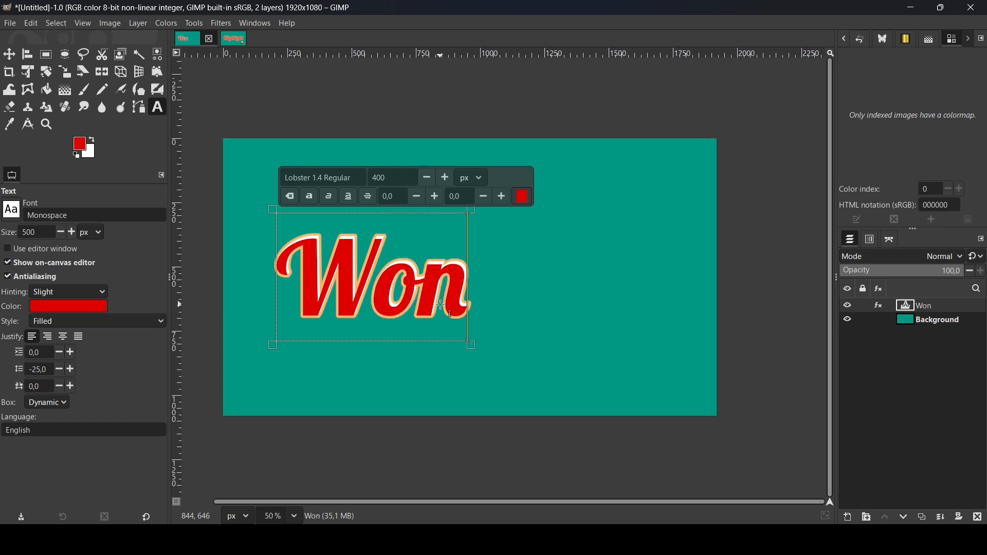
{"action": "type", "text": "derful"}
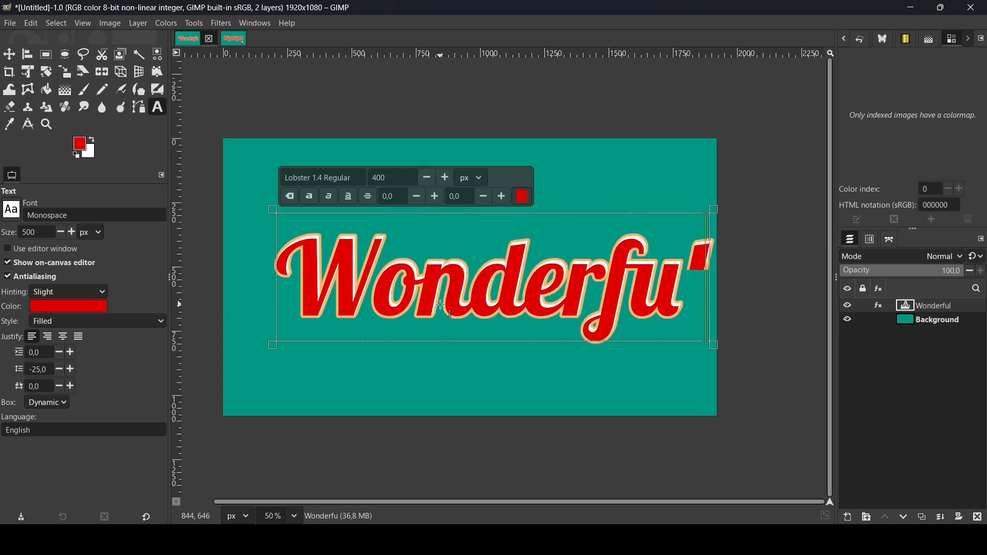
Replace the text layer's content with Highlight
{"action": "key", "text": "ctrl+a"}
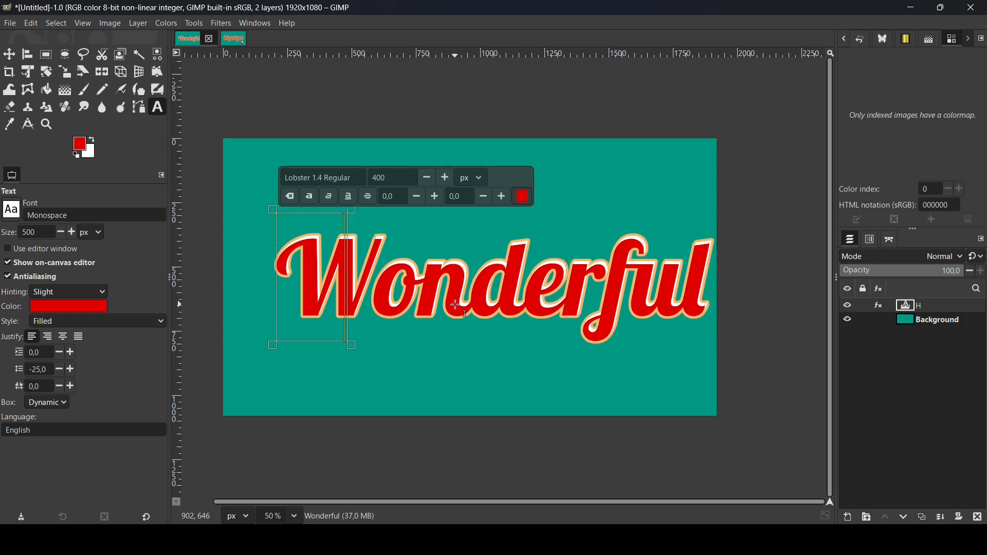
{"action": "type", "text": "High"}
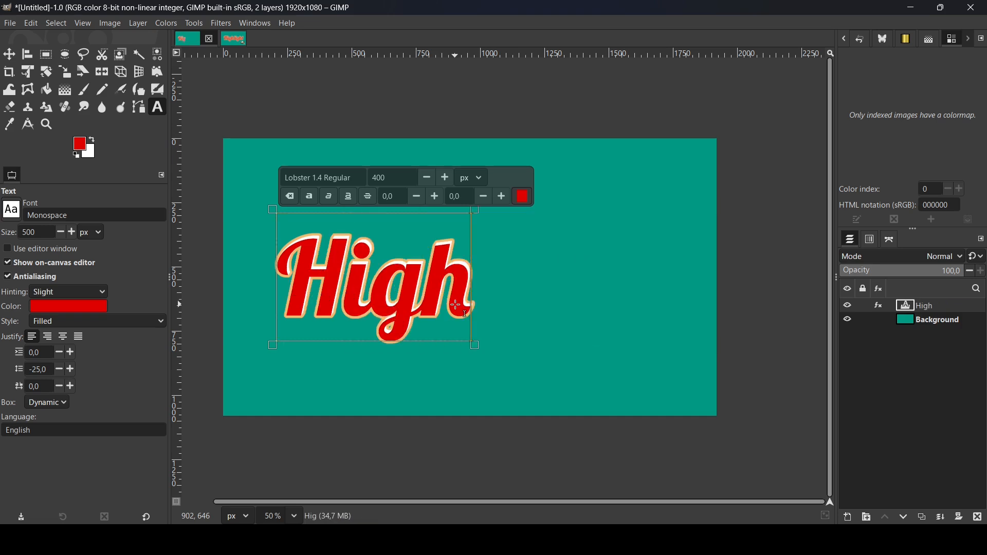
{"action": "type", "text": "light"}
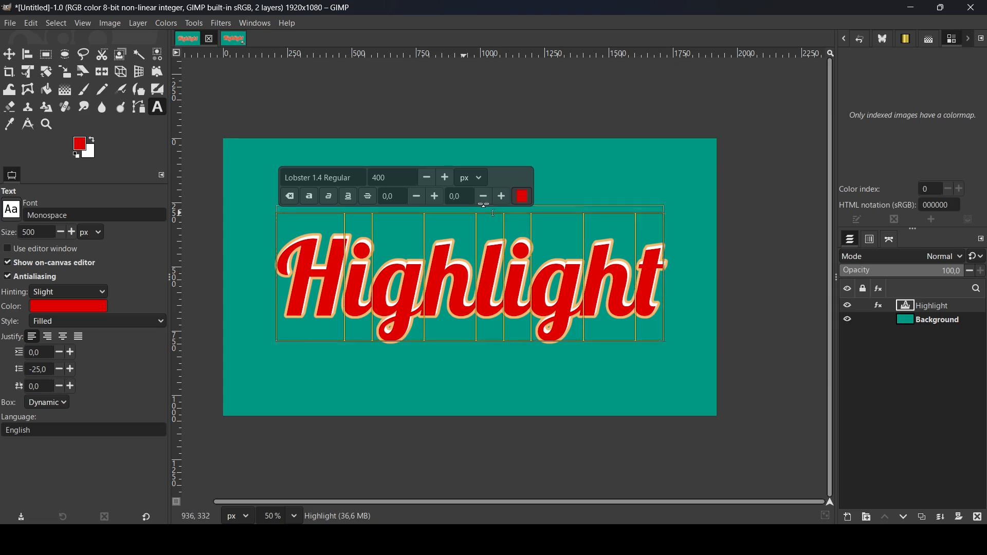
Change the text color to cyan 00bfdf
{"action": "left_click", "coordinate": [524, 201]}
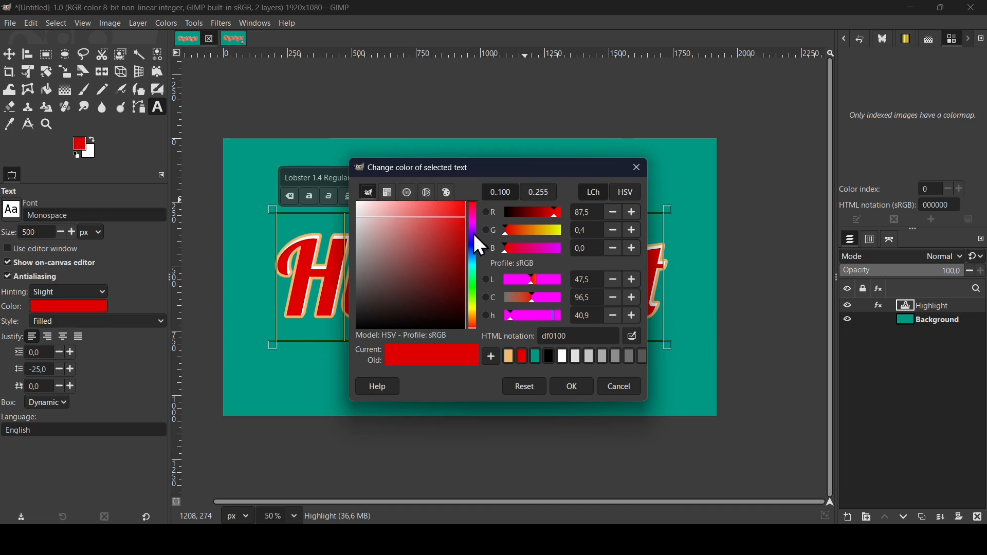
{"action": "left_click_drag", "start_coordinate": [475, 255], "coordinate": [475, 263]}
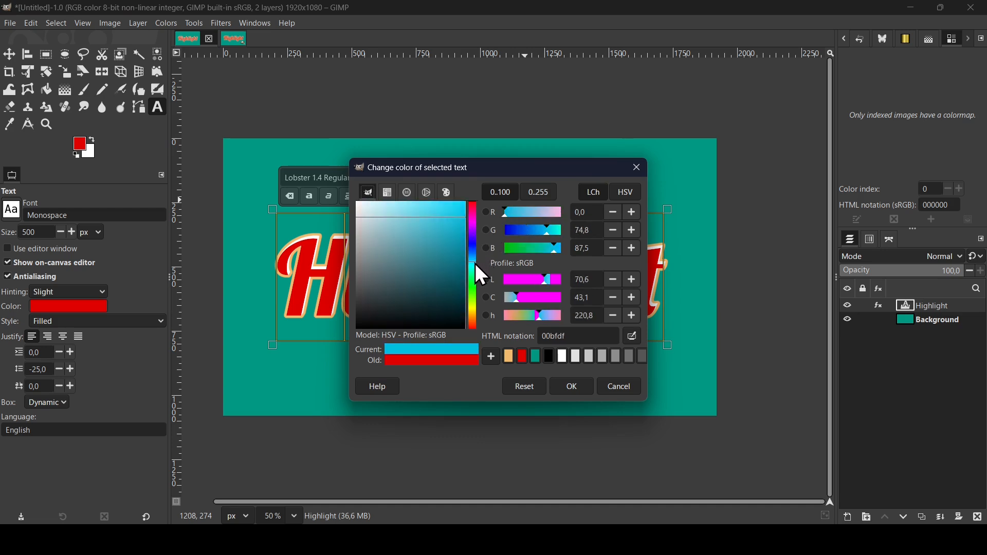
{"action": "left_click", "coordinate": [572, 389]}
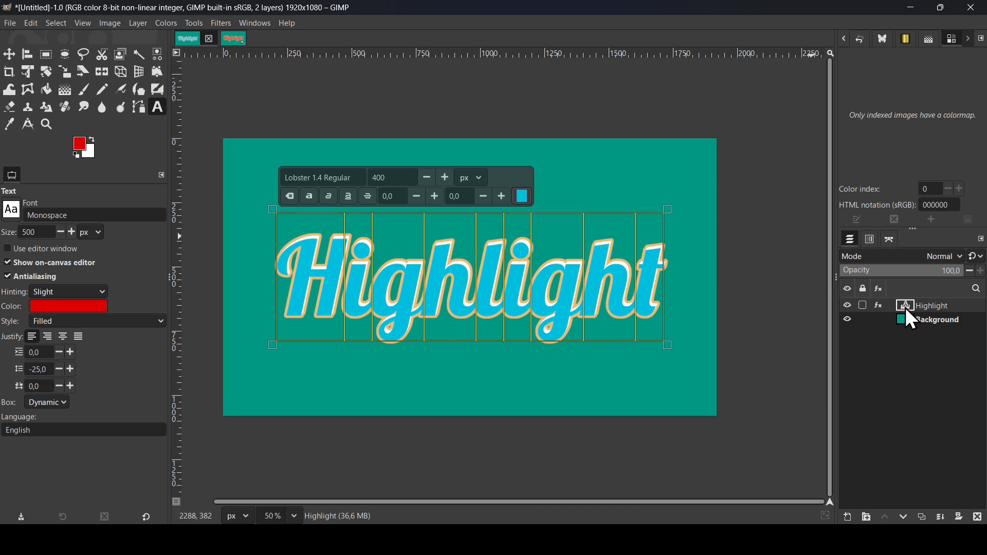
Edit the text layer's Long Shadow effect, changing its shadow color to pink, and apply it
{"action": "left_click", "coordinate": [879, 307]}
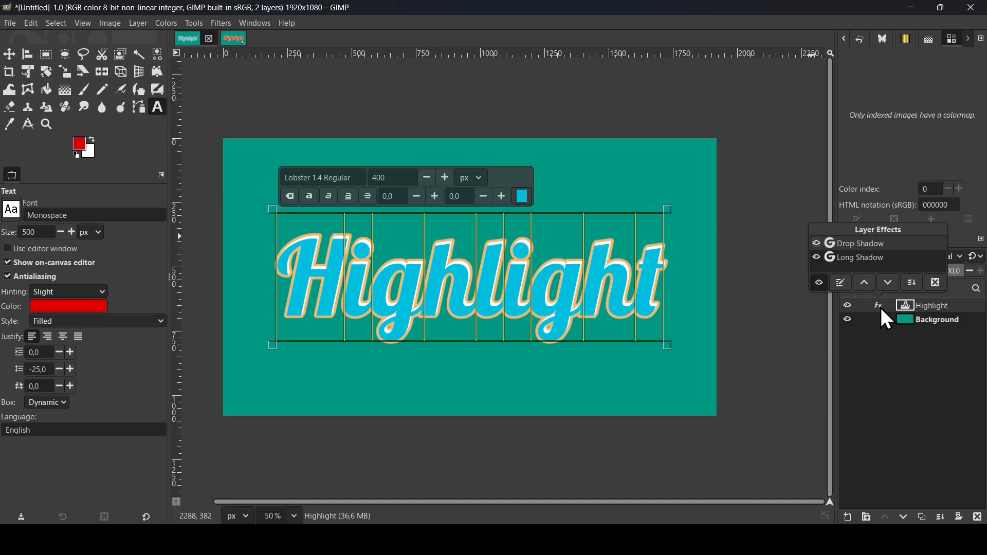
{"action": "double_click", "coordinate": [861, 258]}
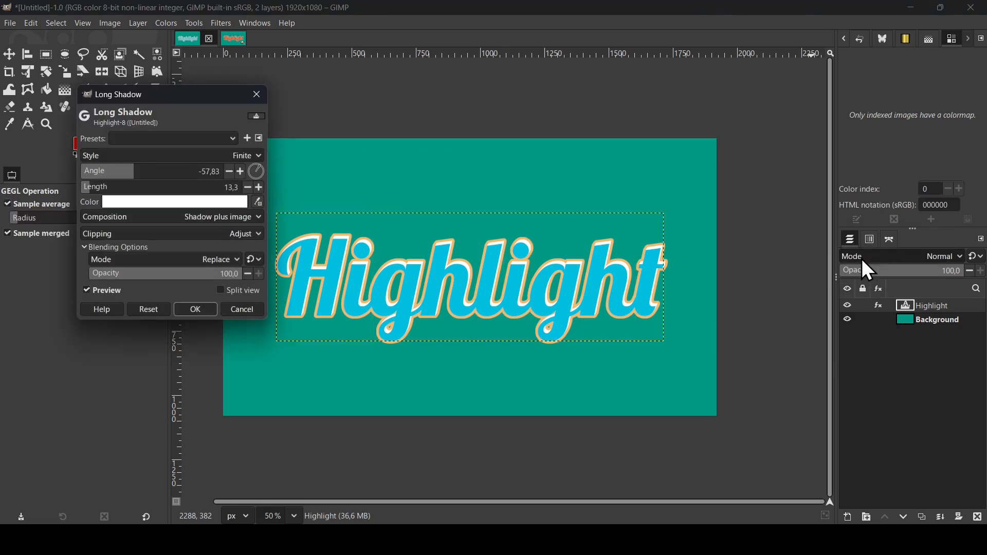
{"action": "left_click", "coordinate": [203, 203]}
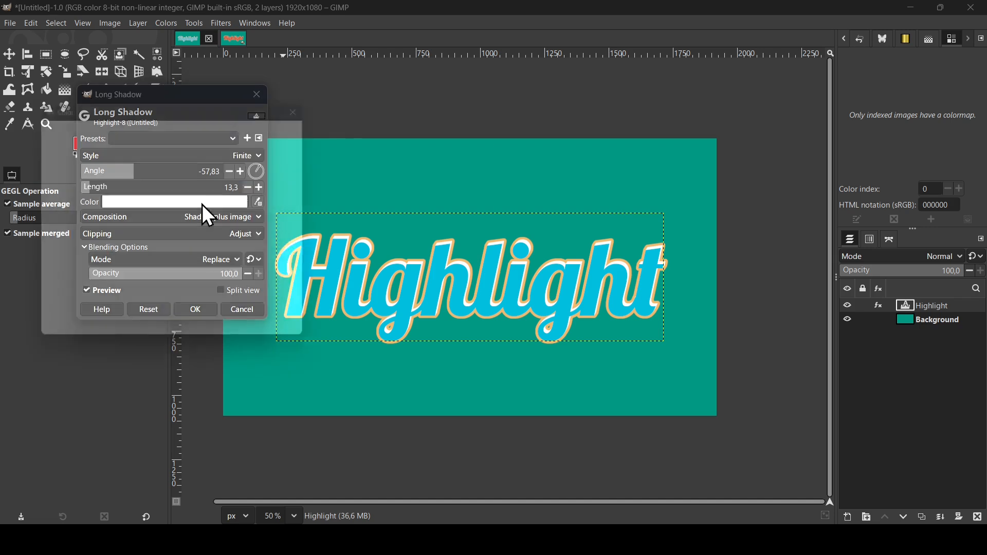
{"action": "left_click_drag", "start_coordinate": [194, 106], "coordinate": [363, 97]}
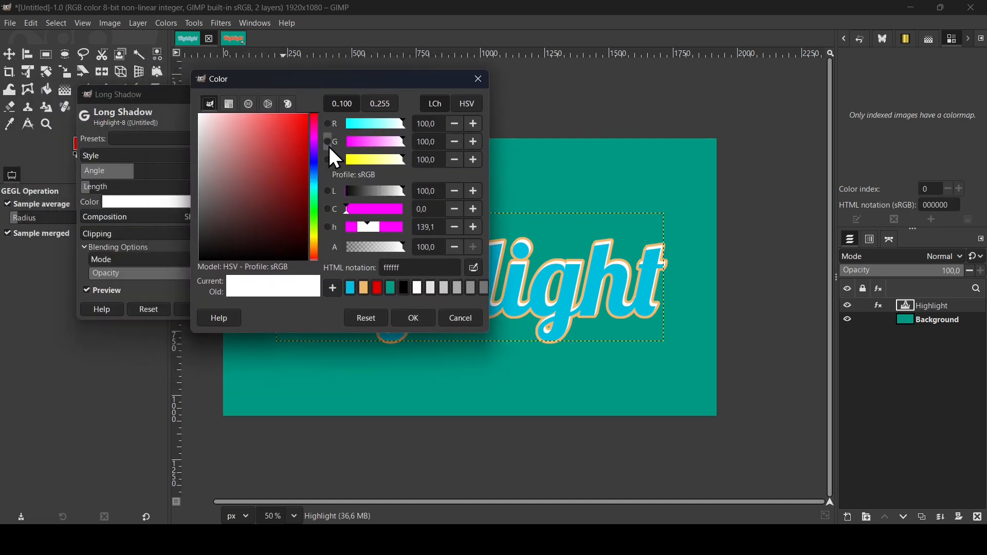
{"action": "left_click_drag", "start_coordinate": [288, 145], "coordinate": [263, 100]}
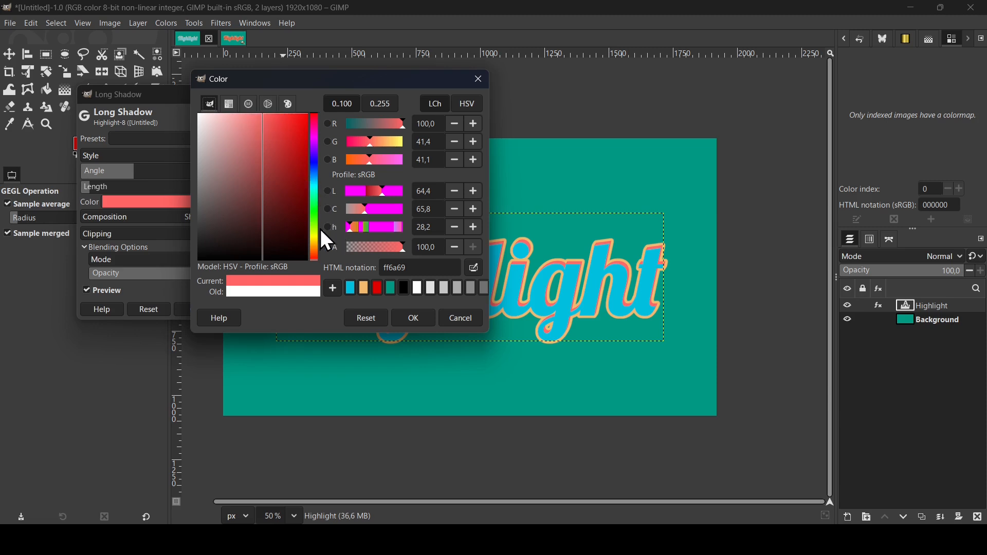
{"action": "mouse_move", "coordinate": [316, 226]}
{"action": "left_mouse_down"}
{"action": "mouse_move", "coordinate": [316, 204]}
{"action": "mouse_move", "coordinate": [314, 248]}
{"action": "mouse_move", "coordinate": [313, 138]}
{"action": "left_mouse_up"}
{"action": "left_click", "coordinate": [414, 318]}
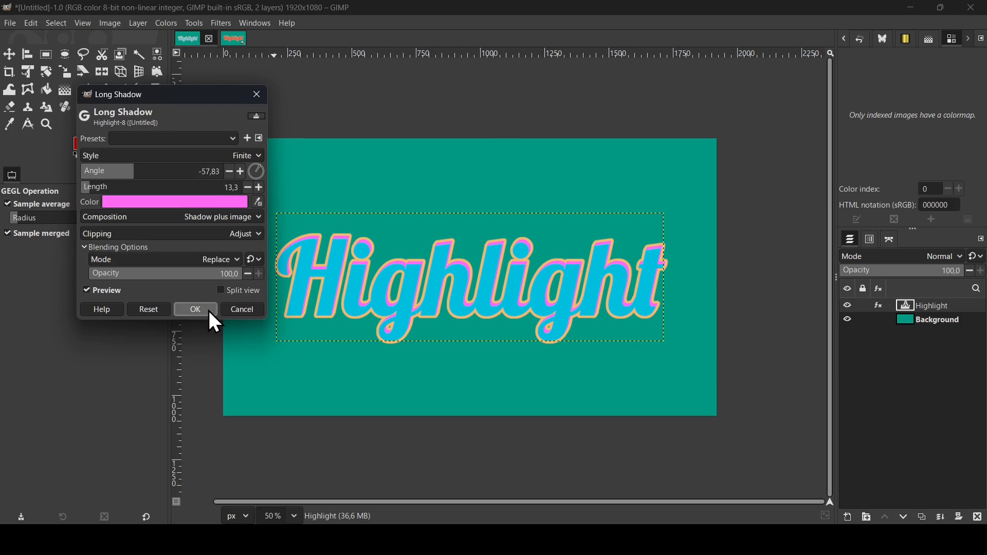
{"action": "left_click", "coordinate": [195, 311]}
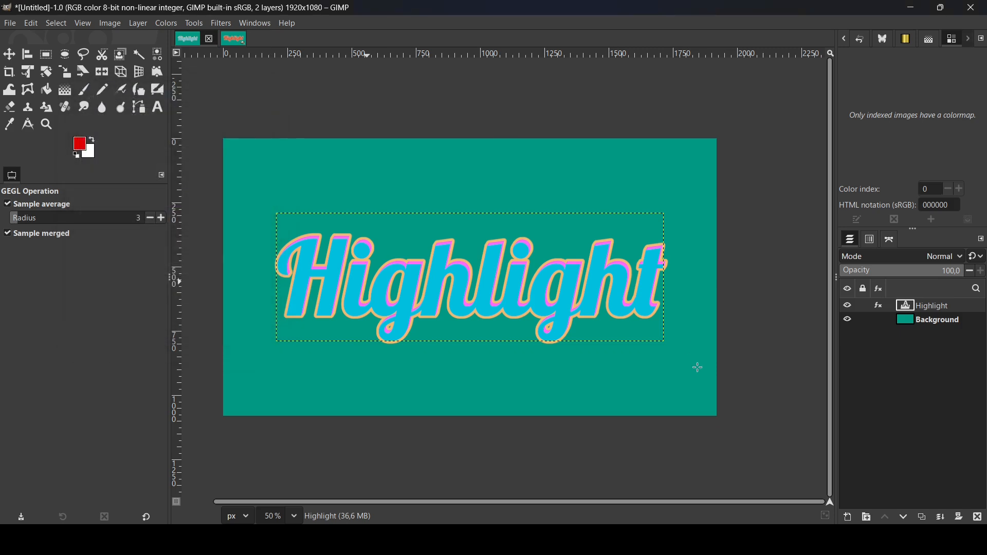
Set the text's font size to 350 px with the Text tool
{"action": "left_click", "coordinate": [159, 109]}
{"action": "left_click", "coordinate": [370, 241]}
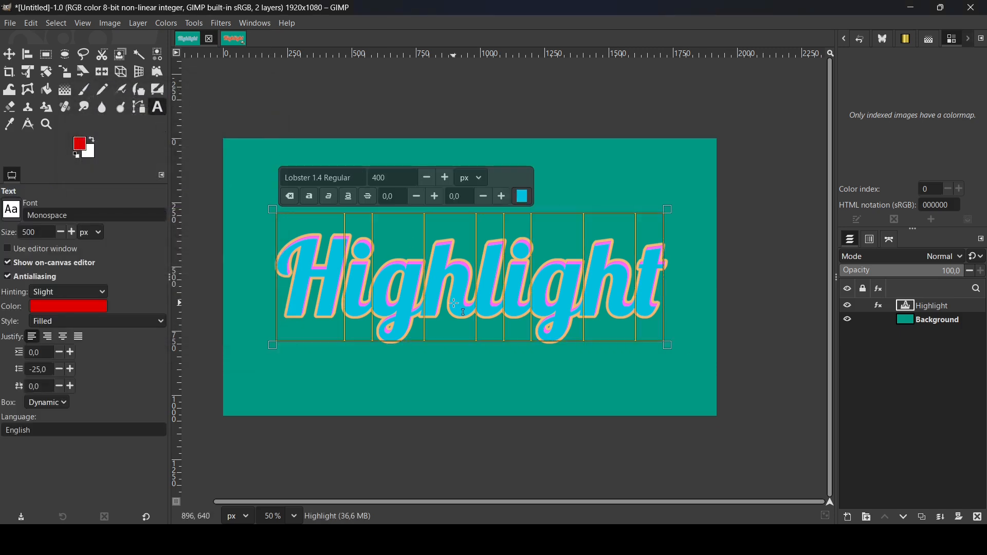
{"action": "double_click", "coordinate": [381, 181]}
{"action": "type", "text": "350"}
{"action": "key", "text": "Return"}
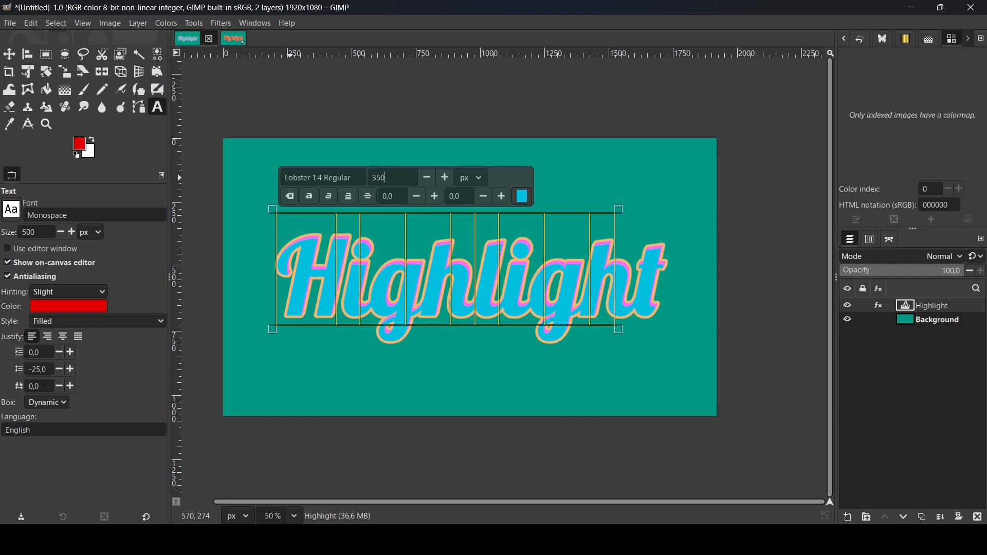
Move the text layer slightly down and to the right with the Move tool
{"action": "left_click", "coordinate": [9, 54]}
{"action": "left_click_drag", "start_coordinate": [397, 218], "coordinate": [450, 244]}
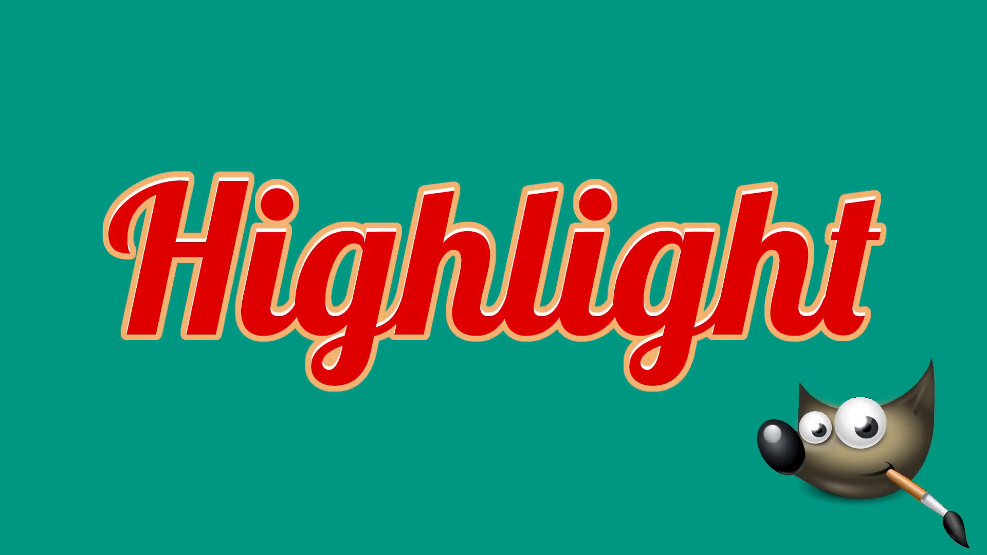